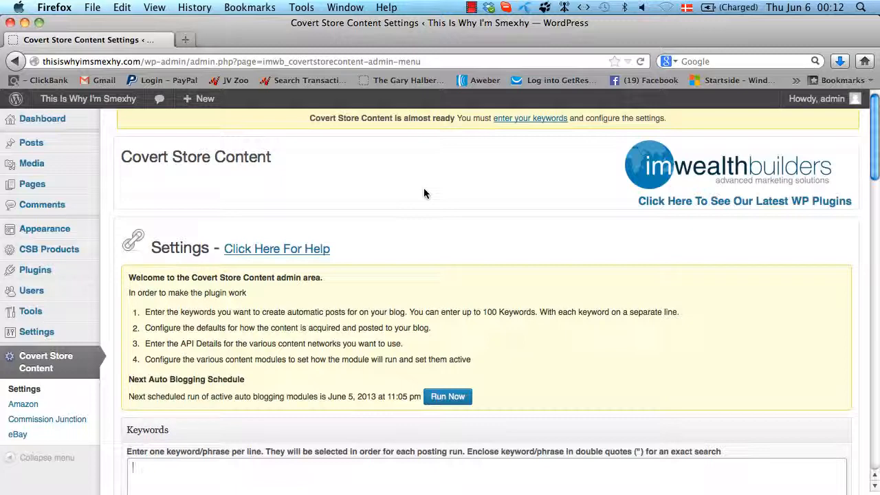
Enter Mascara and Red dress as keywords on separate lines, without a leading space.
scroll(423, 193, "down", 3)
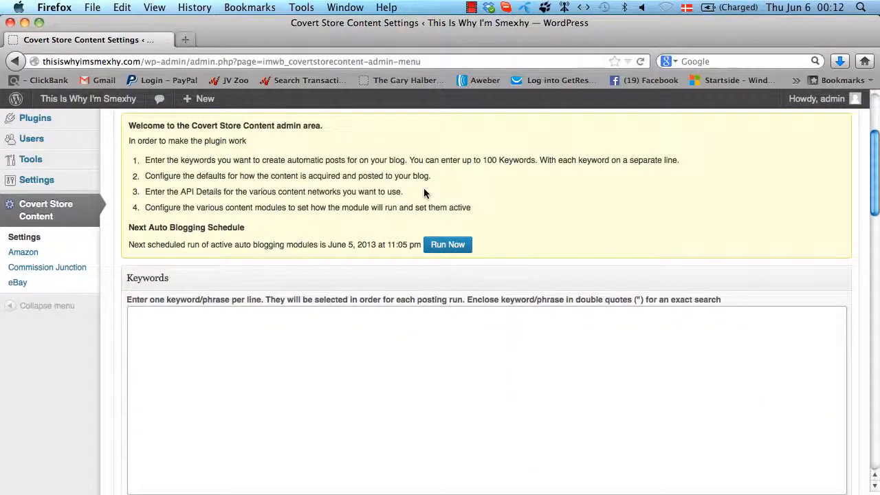
scroll(424, 189, "up", 2)
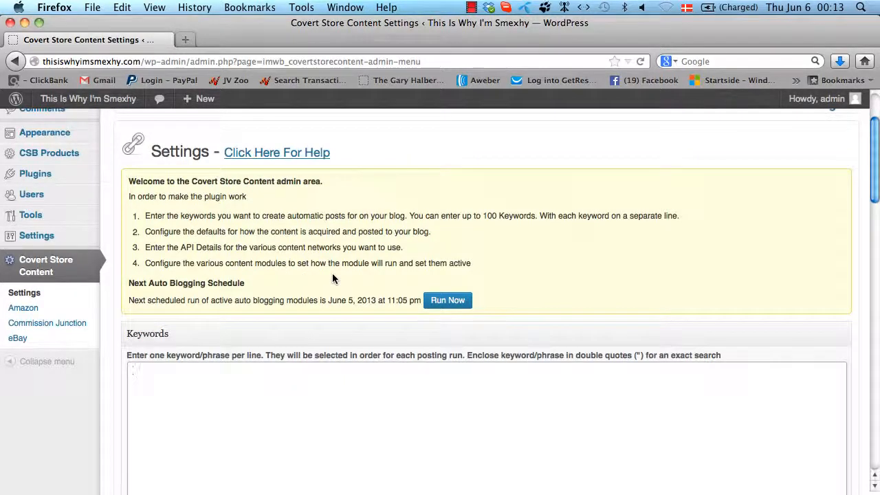
scroll(332, 278, "down", 5)
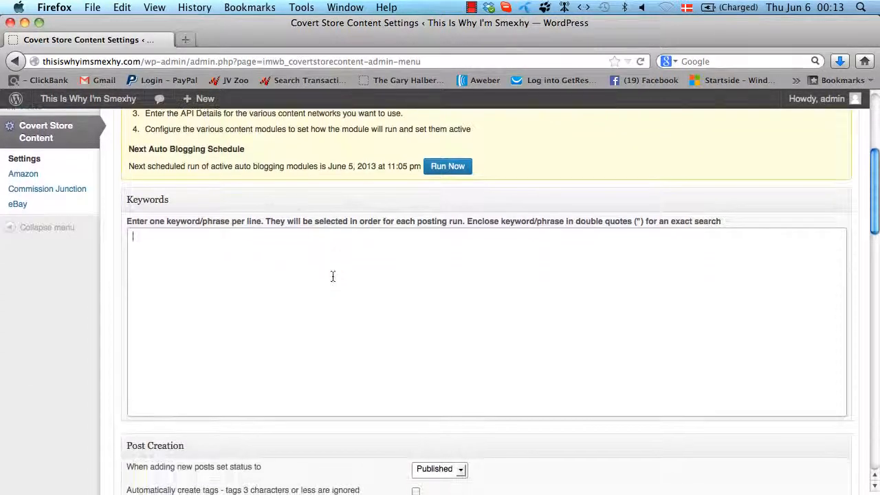
scroll(332, 276, "down", 2)
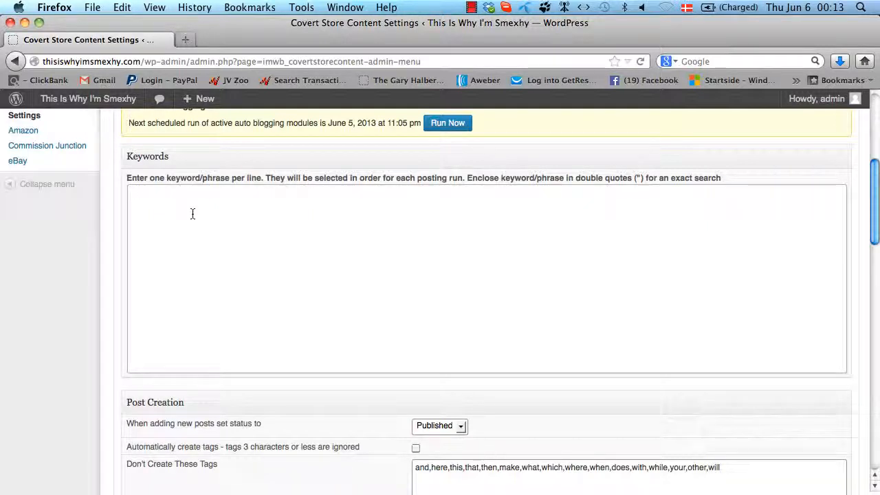
type("asca")
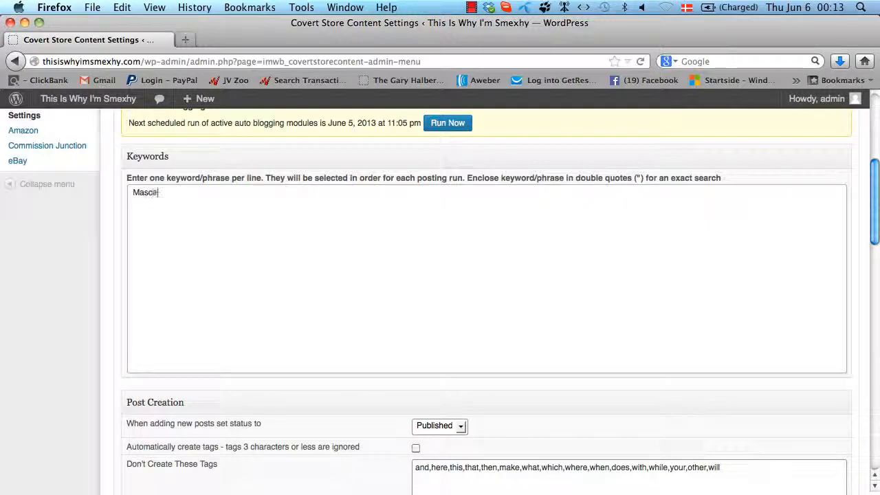
type("ra")
key("Return")
type("Red")
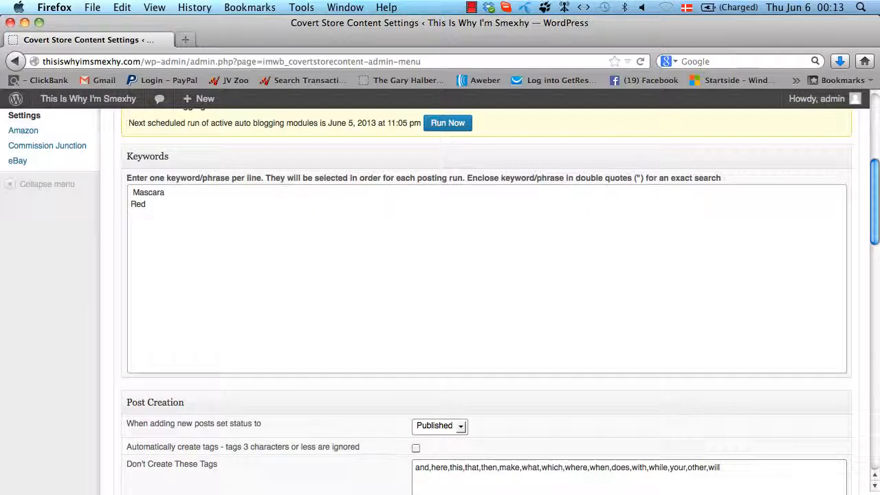
type(" dress")
left_click(132, 193)
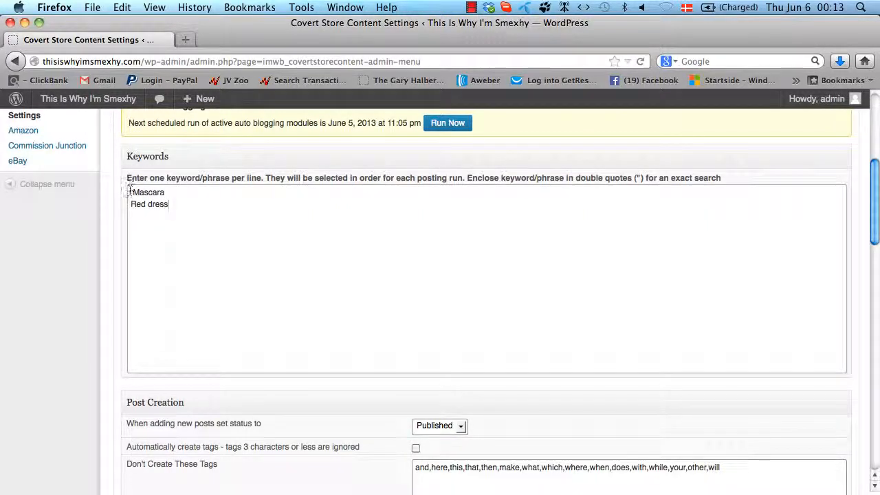
left_click(174, 210)
Add women's jeans as a third keyword, enclosed in double quotes for an exact search.
key("Return")
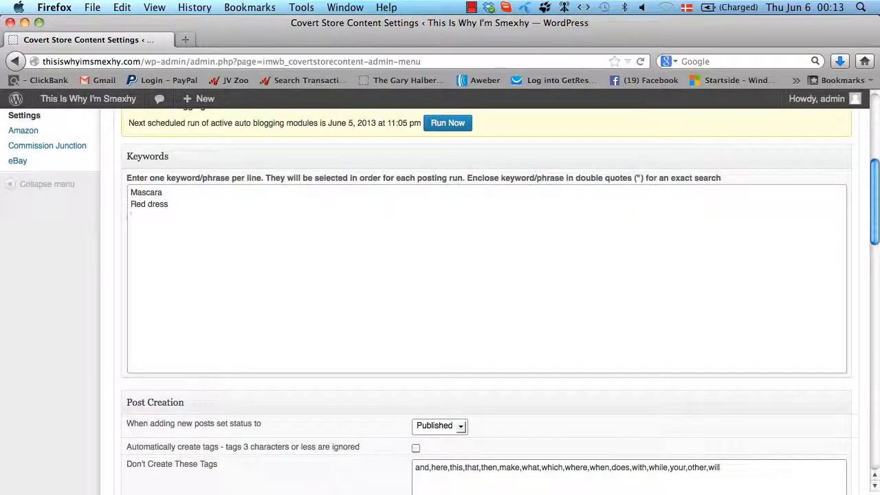
type("women's jeans")
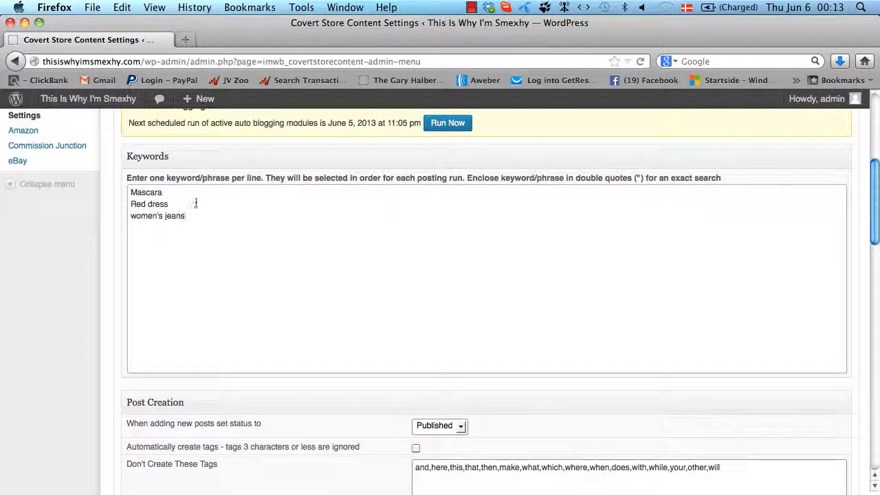
type("\"")
left_click(131, 216)
type("\"")
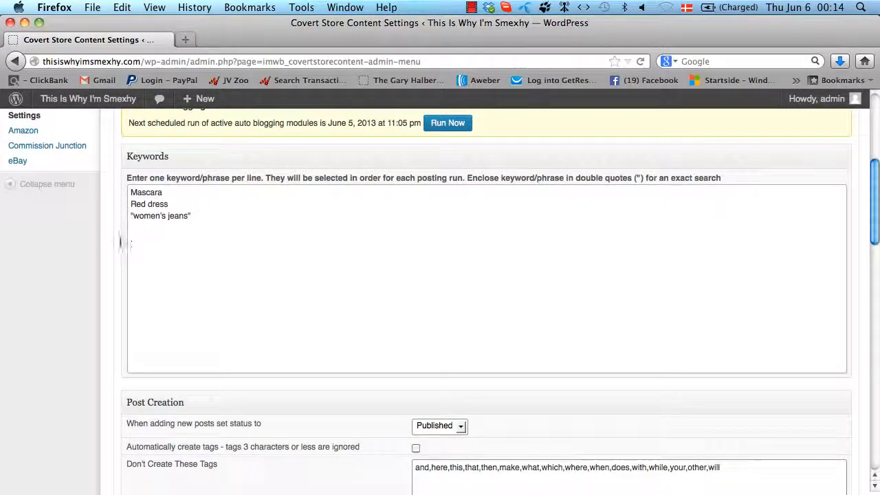
left_click(193, 217)
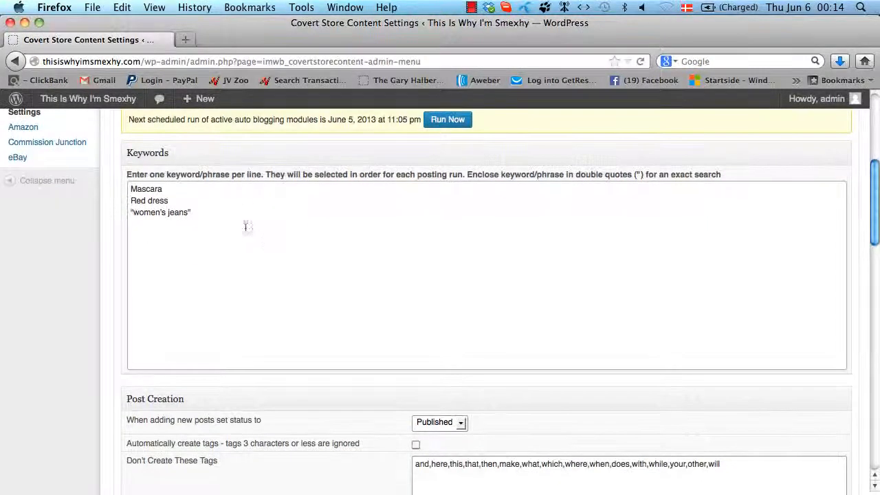
Switch the status for new posts to Draft and back to Published.
scroll(249, 225, "down", 3)
scroll(249, 224, "down", 3)
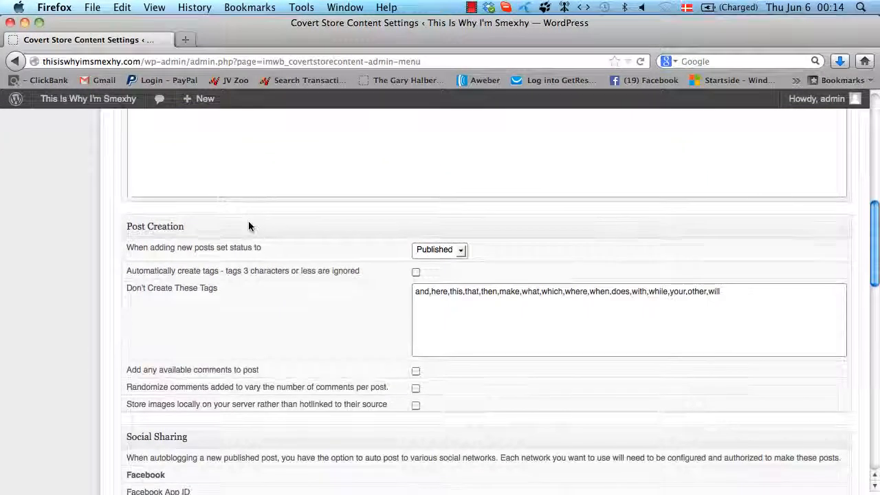
scroll(248, 221, "down", 1)
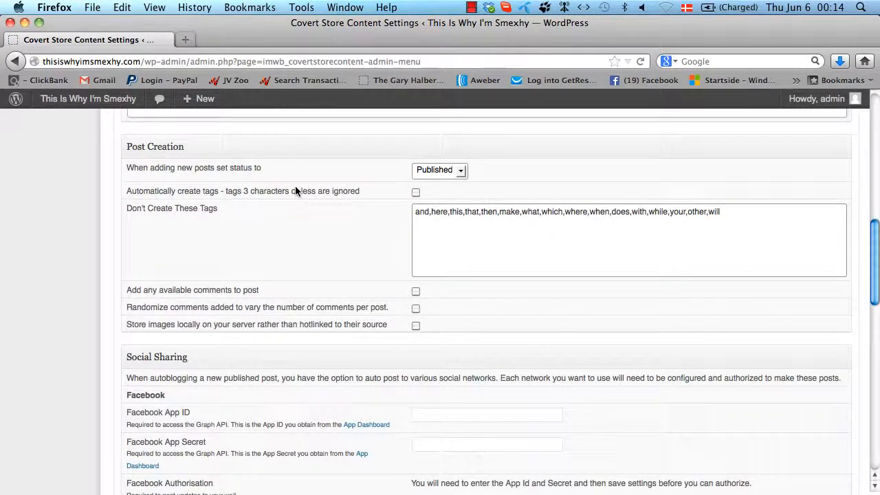
scroll(209, 177, "up", 1)
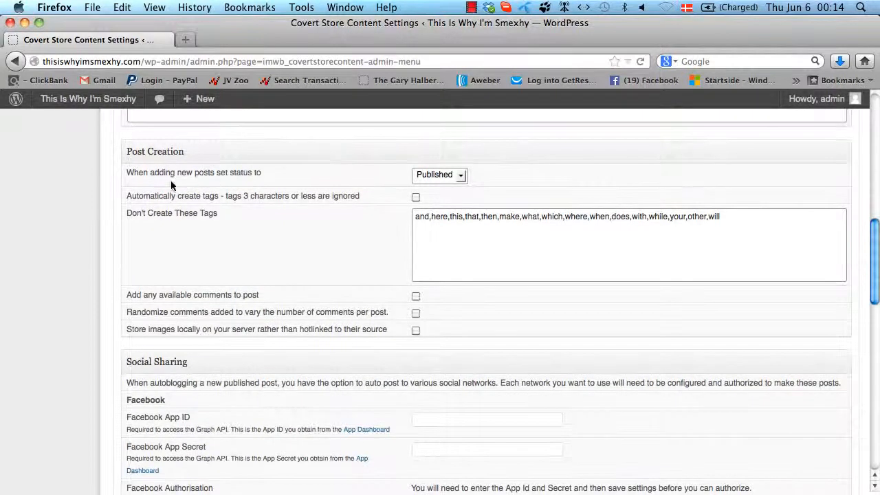
left_click(461, 180)
left_click(444, 199)
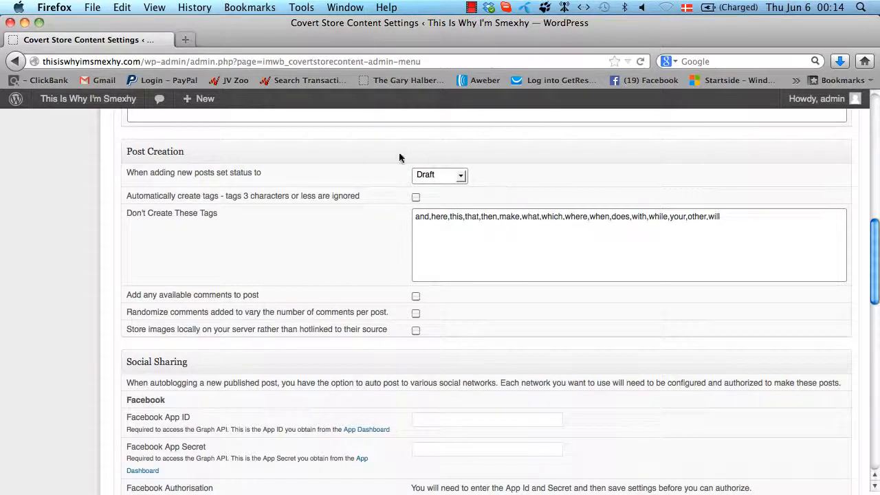
left_click(449, 180)
left_click(434, 189)
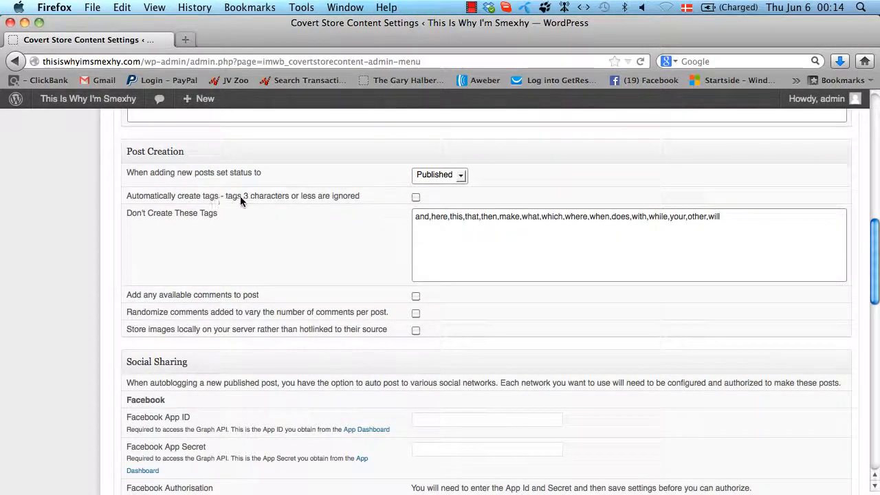
Turn on automatic tag creation and place the text cursor at the end of the excluded tags list.
left_click(416, 197)
left_click(730, 219)
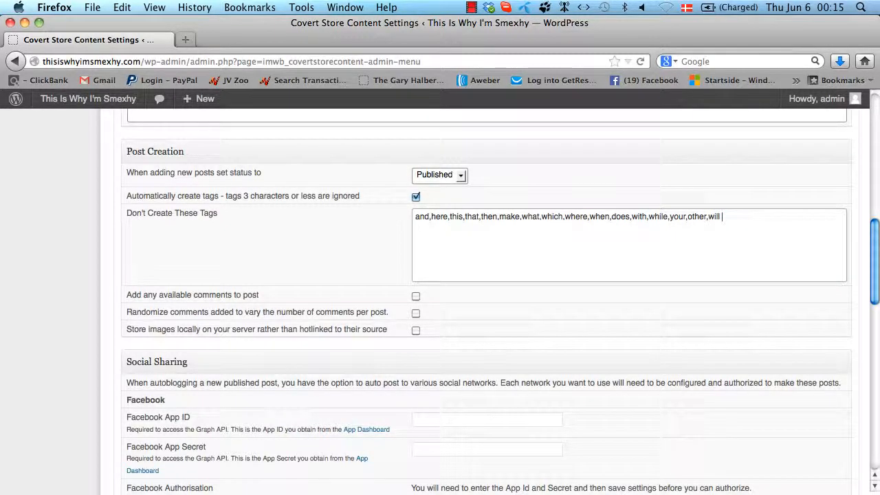
type(",")
Enable adding available comments to posts, randomizing the number of comments, and storing images locally on the server.
scroll(192, 252, "down", 1)
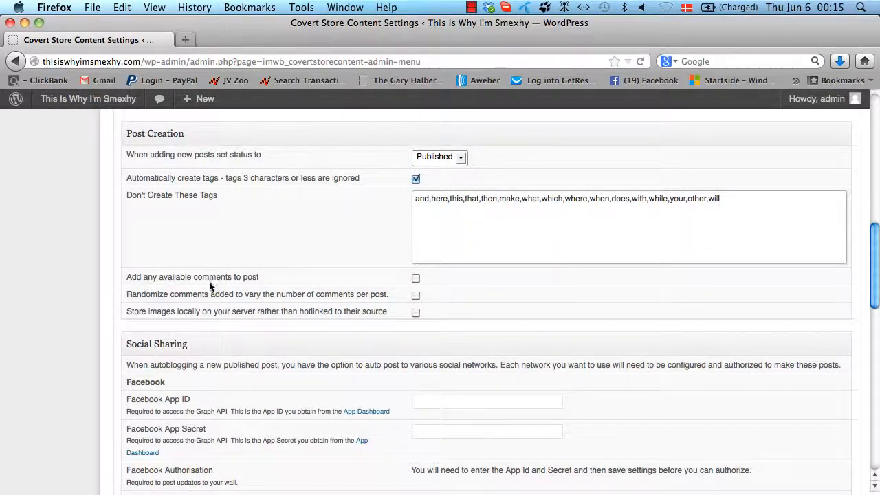
left_click(415, 279)
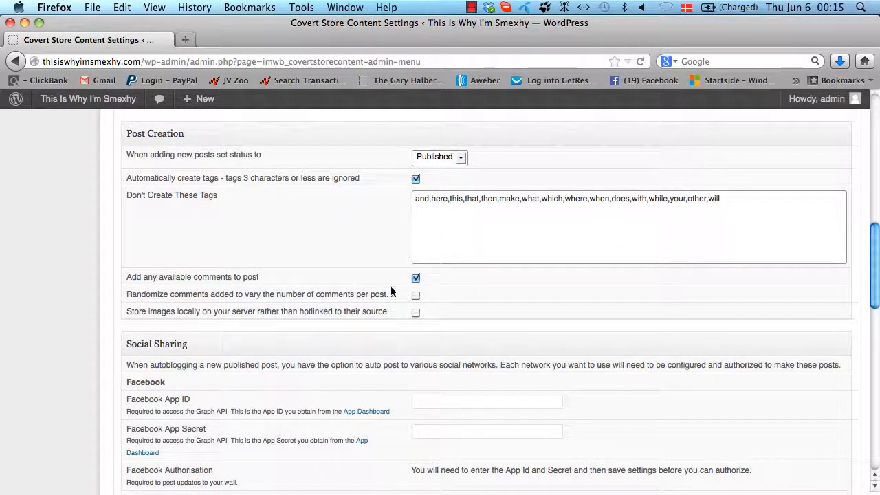
left_click(416, 295)
left_click(416, 313)
Review the keywords and post creation options and save the plugin settings.
scroll(467, 313, "up", 5)
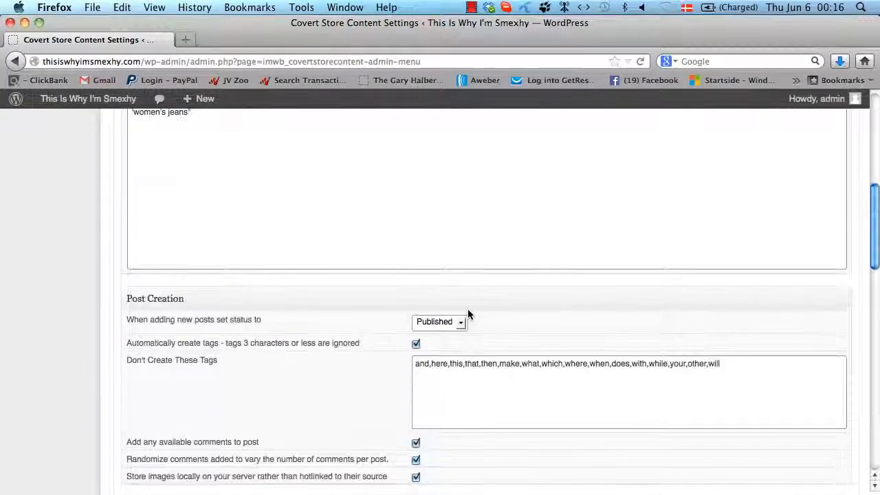
scroll(467, 312, "up", 2)
scroll(468, 310, "down", 3)
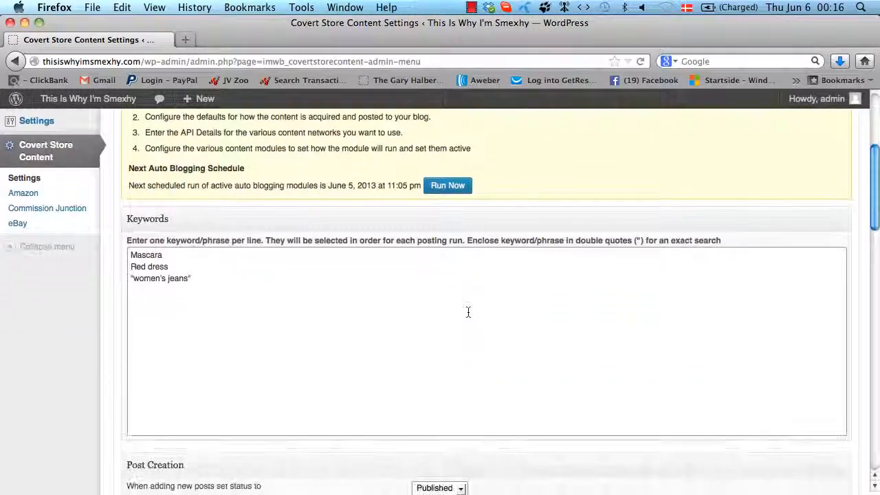
scroll(308, 289, "down", 3)
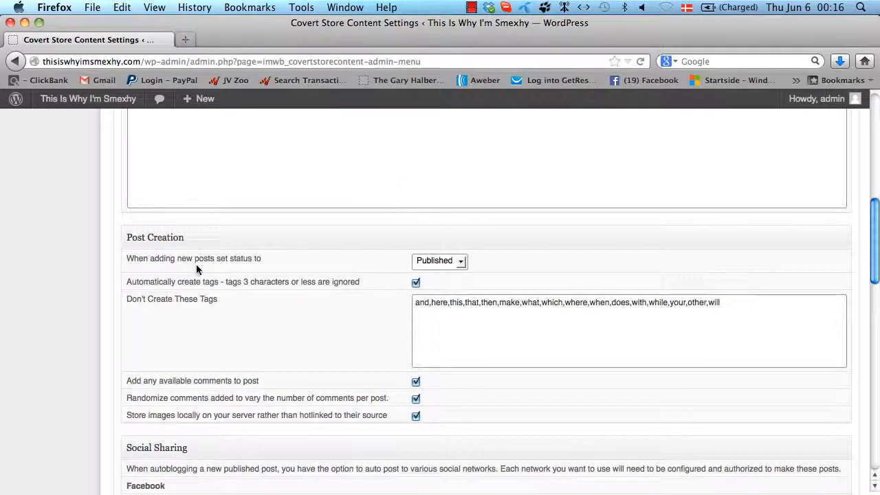
scroll(327, 354, "down", 15)
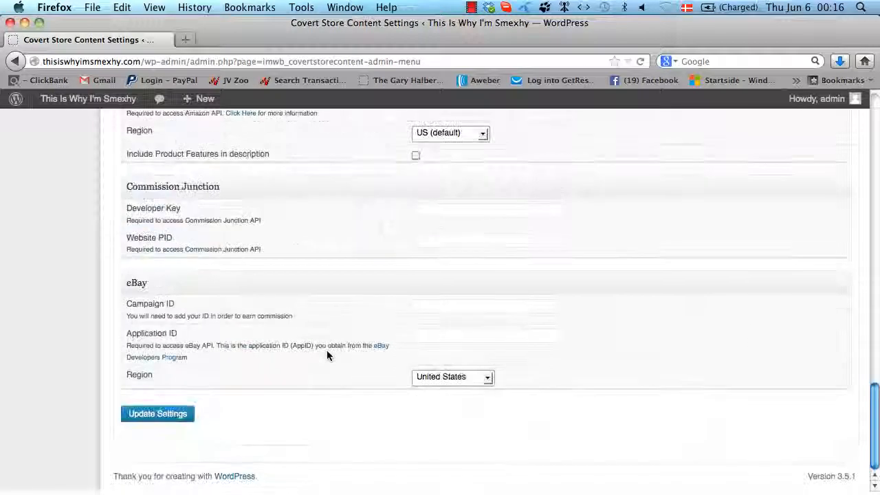
left_click(171, 415)
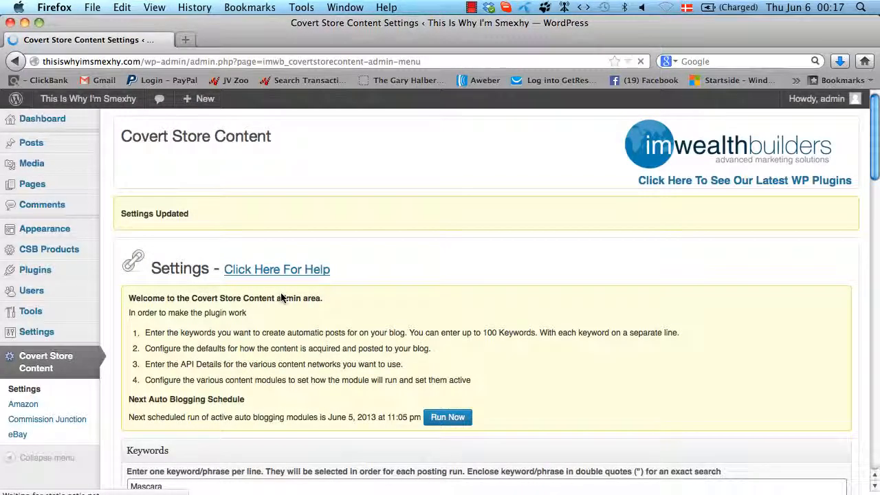
scroll(281, 297, "down", 2)
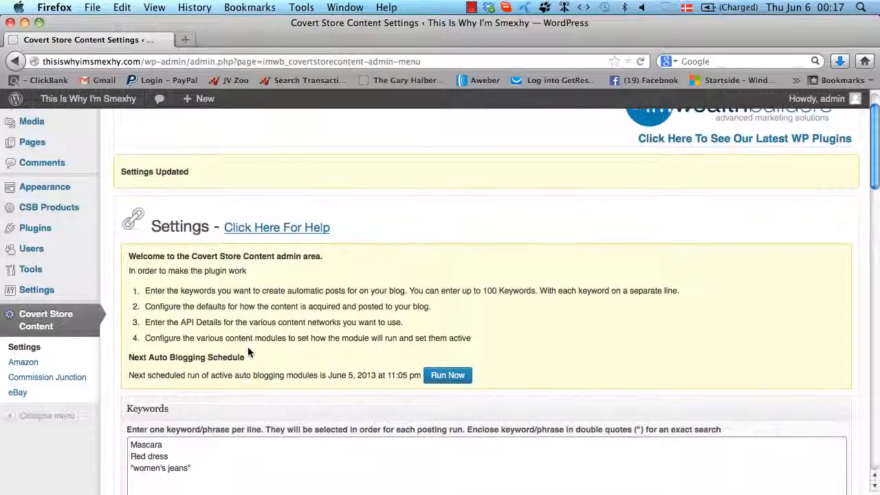
scroll(249, 352, "down", 5)
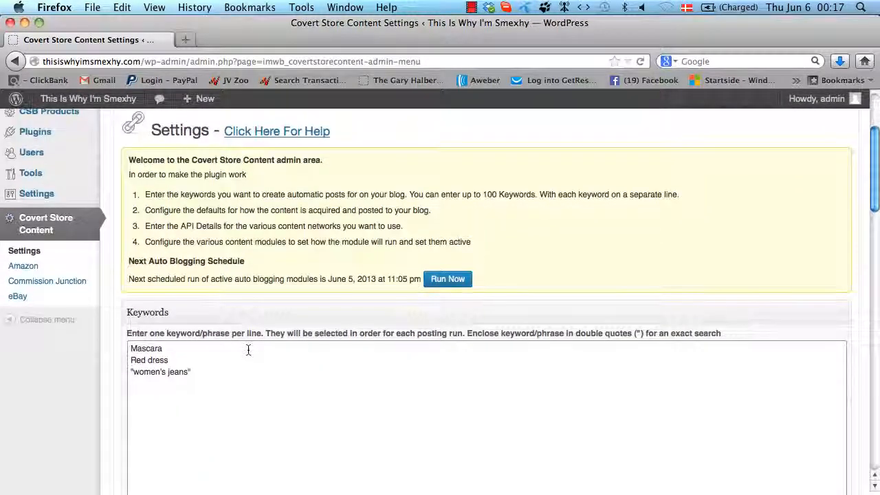